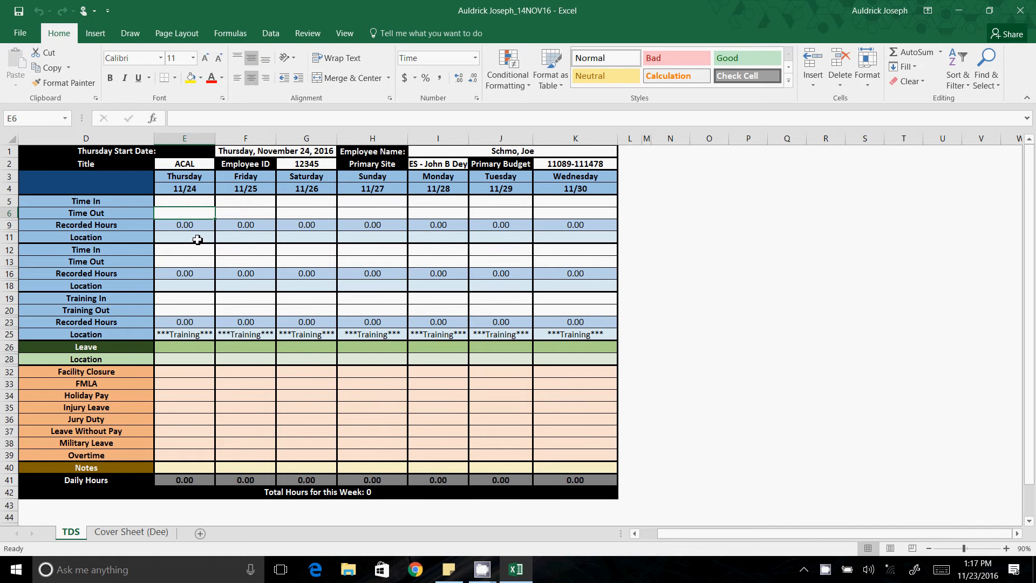
Enter 6:20 AM as the first Time In for Thursday 11/24
left_click(180, 202)
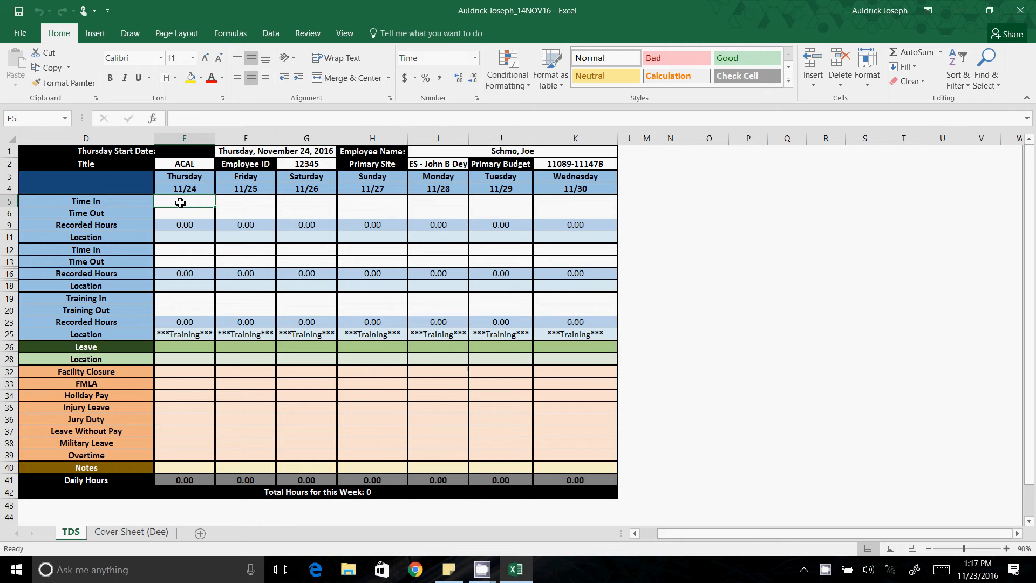
type("6:20")
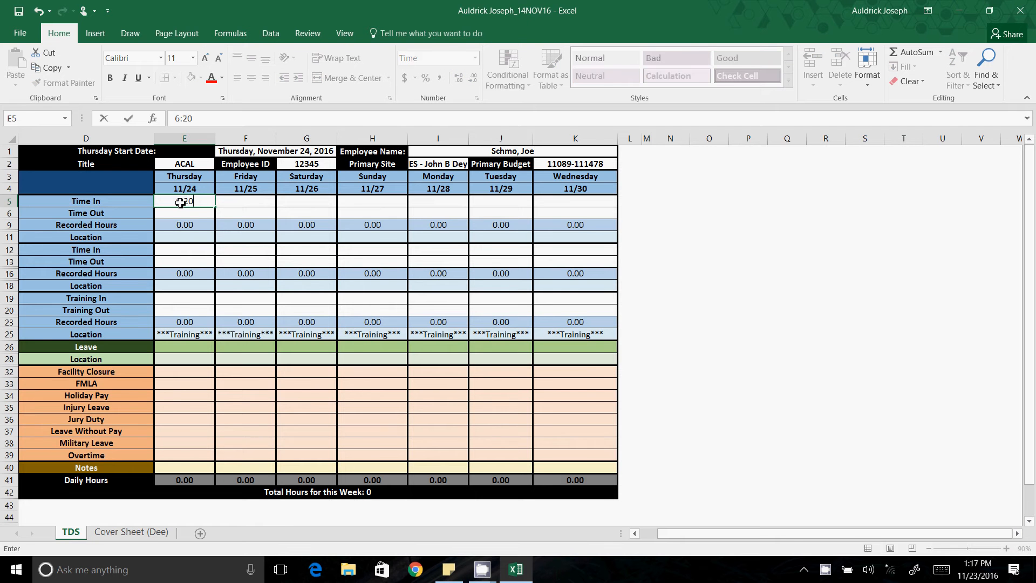
type(" AM")
key("Return")
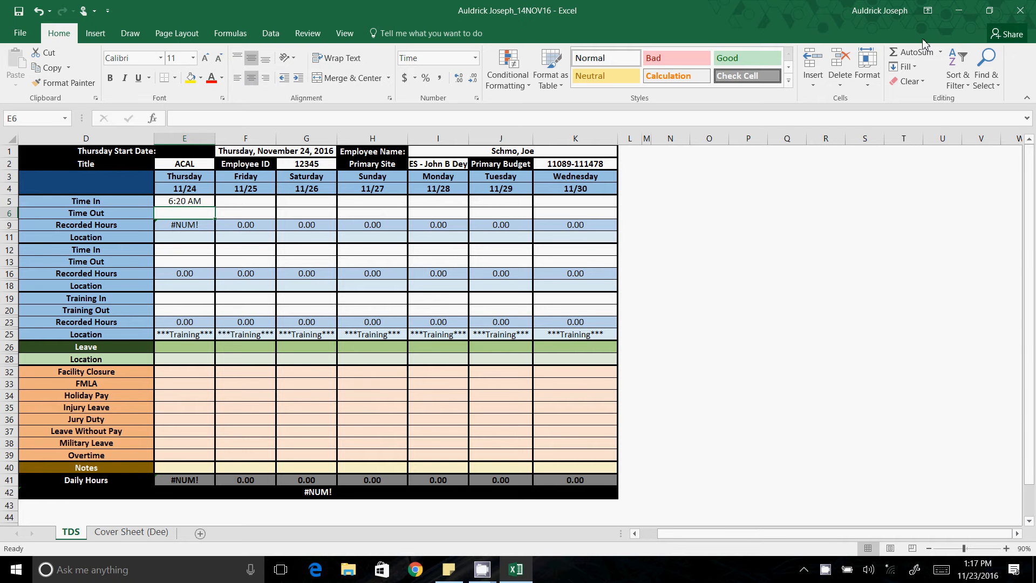
Close the timesheet workbook with its changes saved, and reopen it from the desktop
left_click(1021, 16)
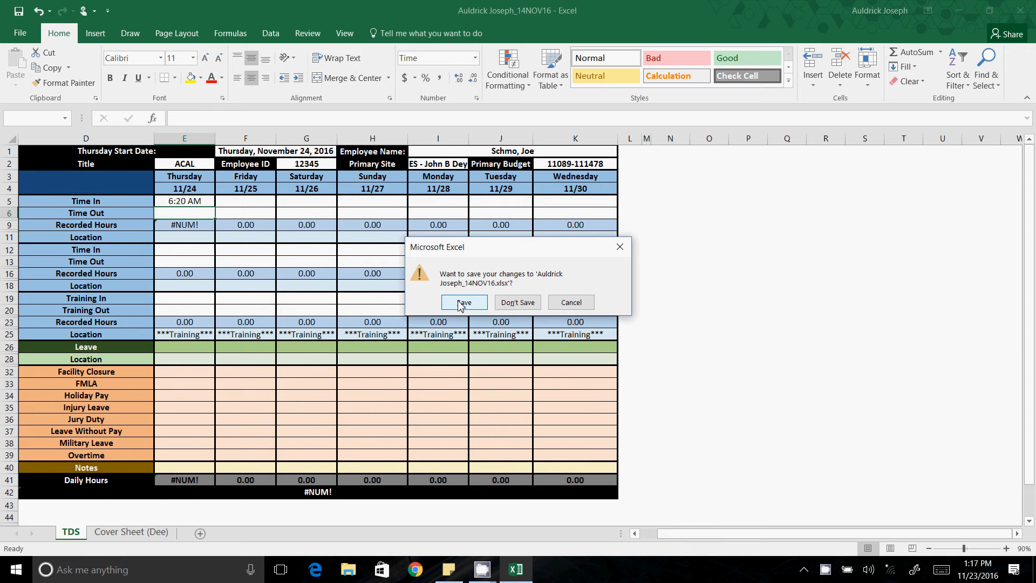
left_click(463, 303)
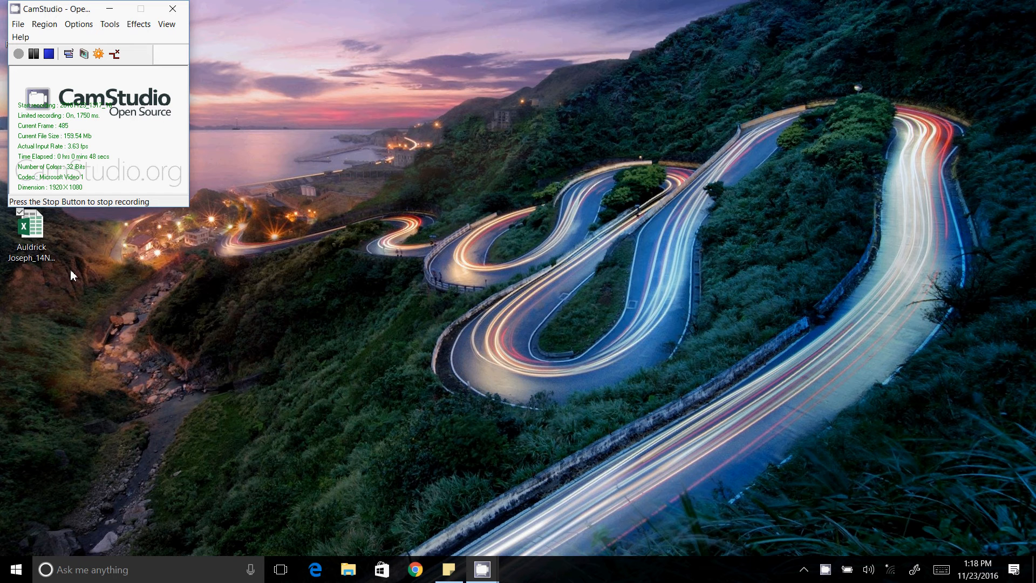
double_click(26, 246)
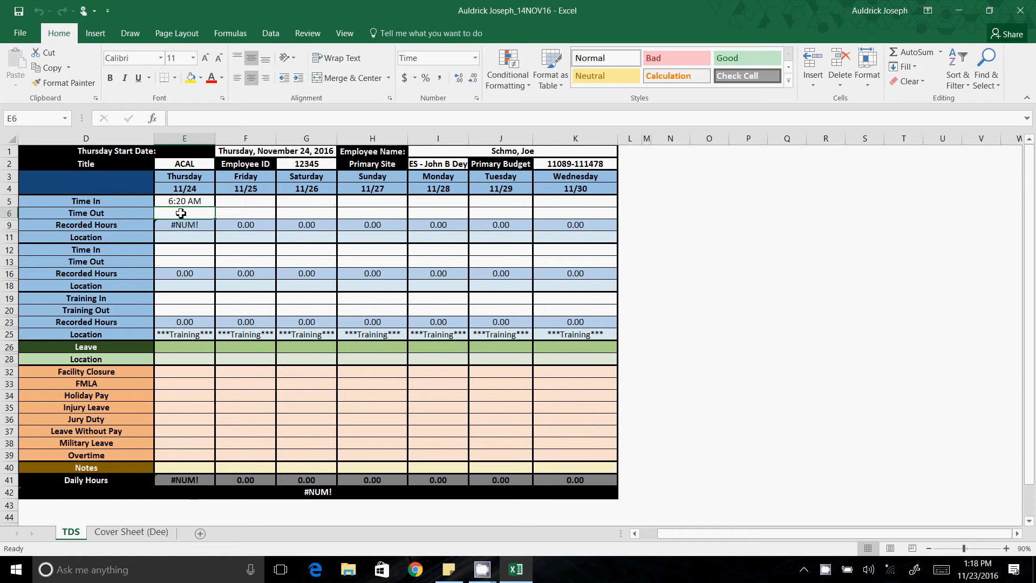
Enter 8:27 AM as the first Time Out for Thursday 11/24
type("8")
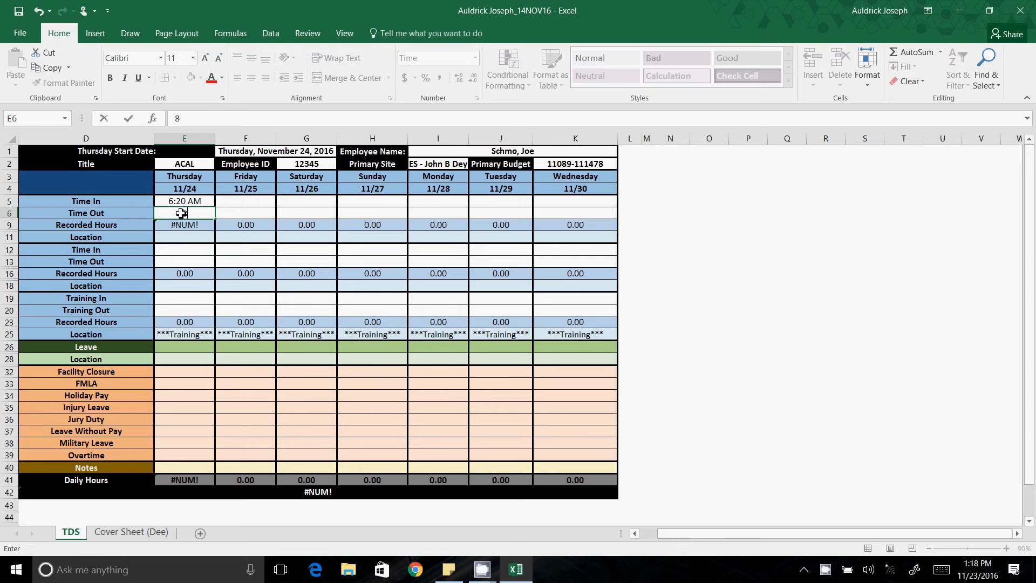
type(":27 AM")
key("Return")
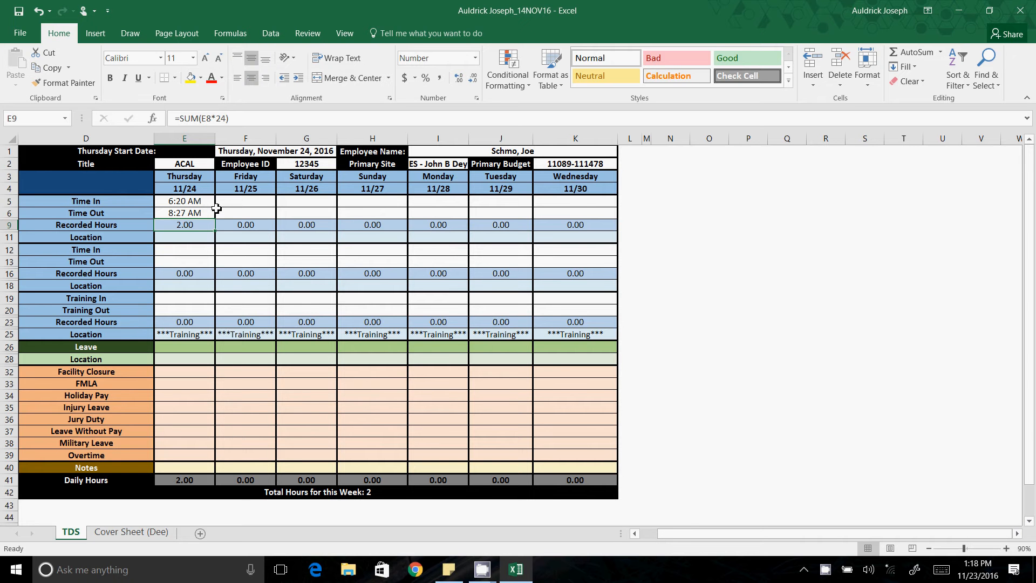
Save the timesheet workbook under its existing name and close it
left_click(20, 35)
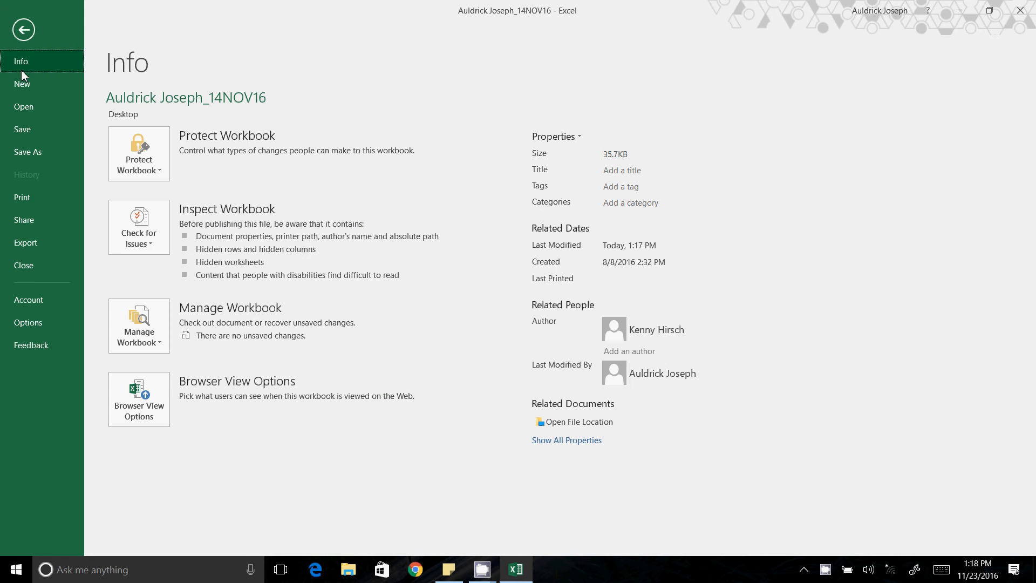
left_click(27, 129)
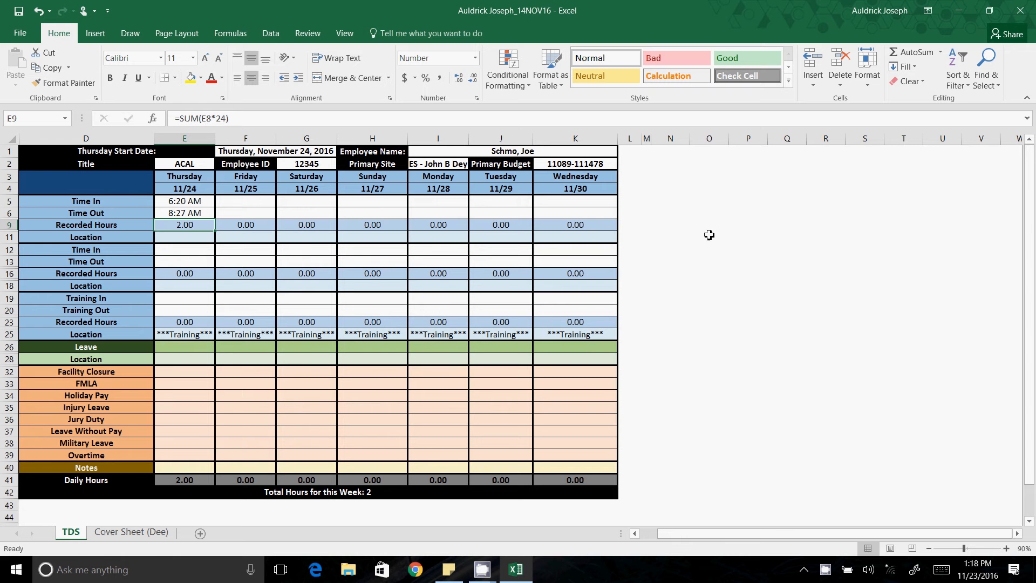
left_click(1022, 14)
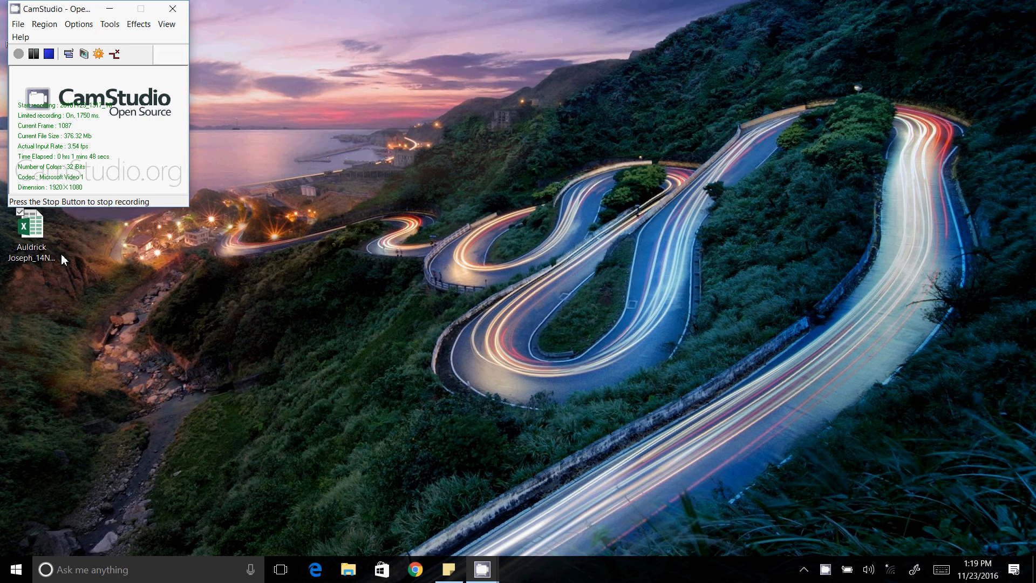
Reopen the timesheet from the desktop and enter Thursday 11/24's second shift with Time In 2:25 PM and Time Out 6:15 PM
double_click(29, 228)
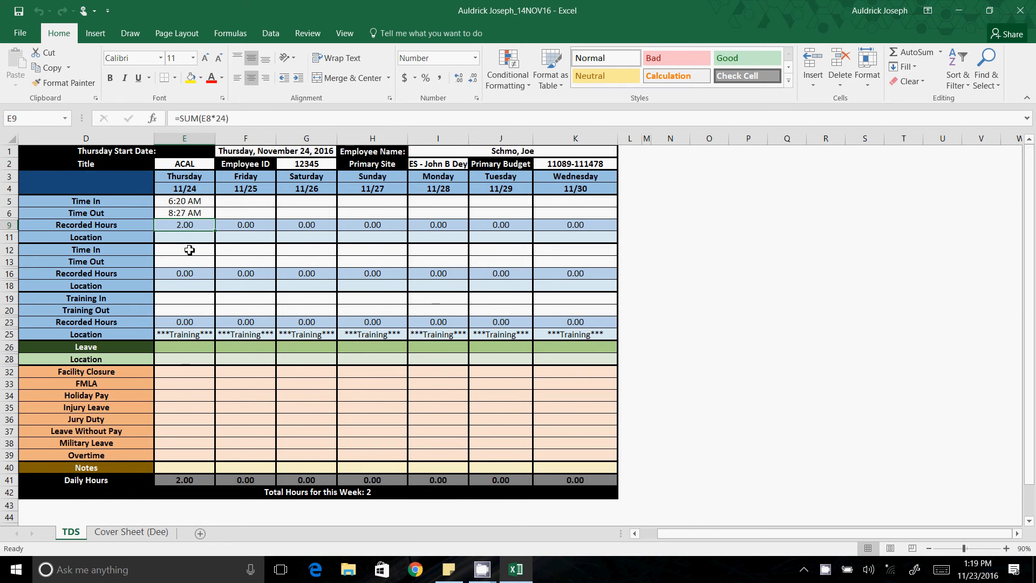
left_click(190, 250)
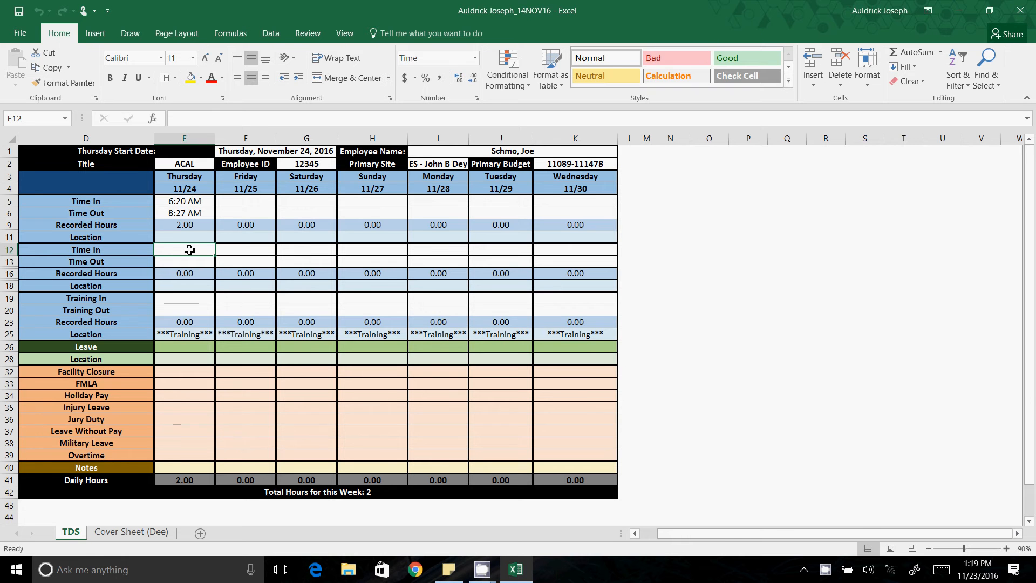
type("2:25")
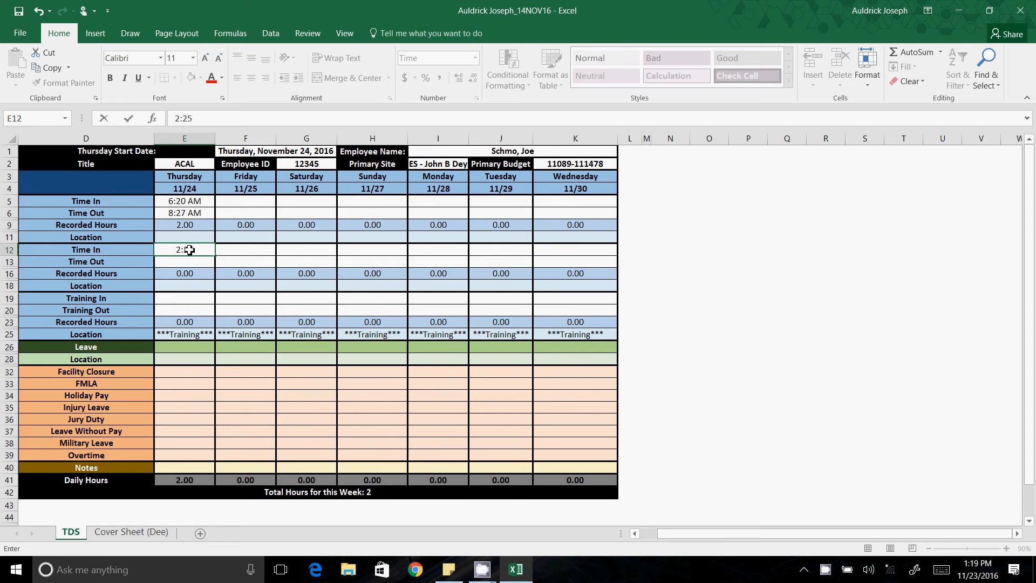
type(" PM")
key("Return")
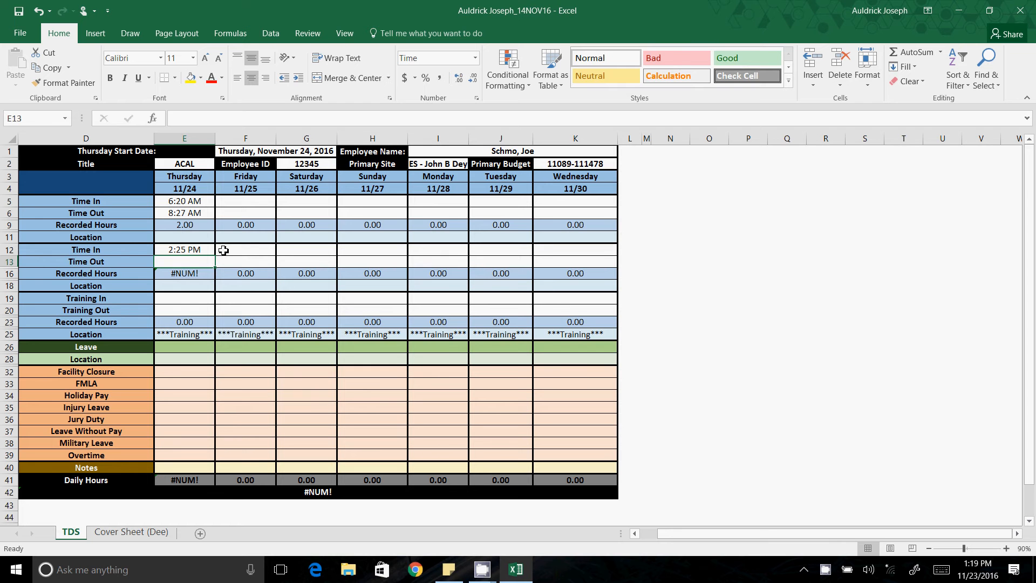
type("6:1")
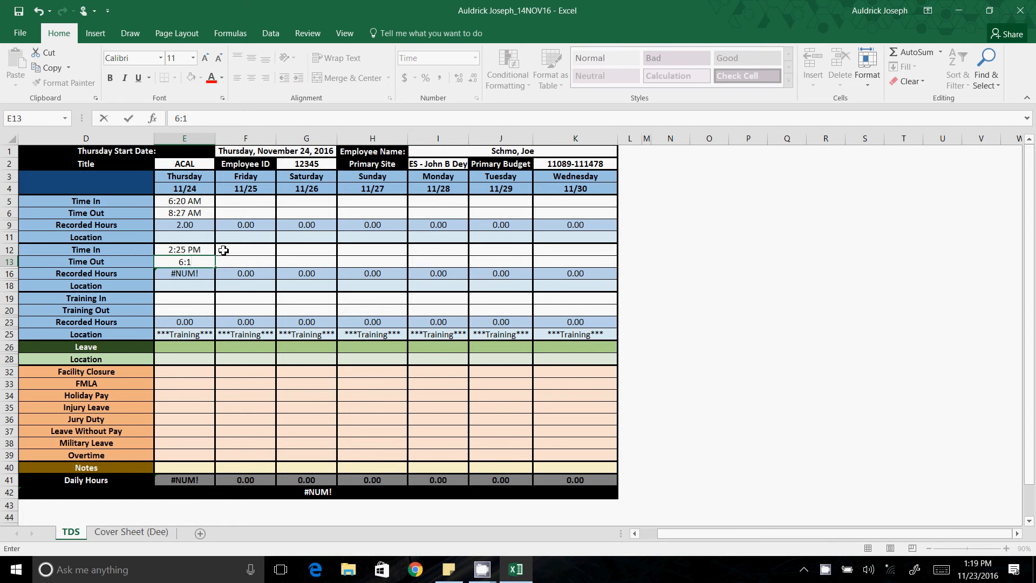
type("5 PM")
key("Return")
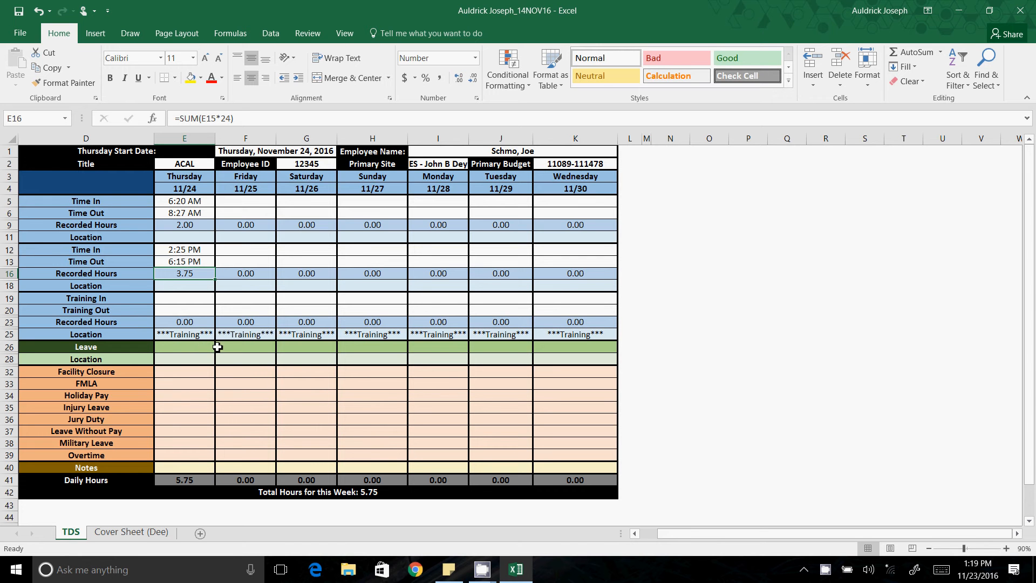
Enter 3.75 hours of Leave for Friday 11/25
left_click(255, 348)
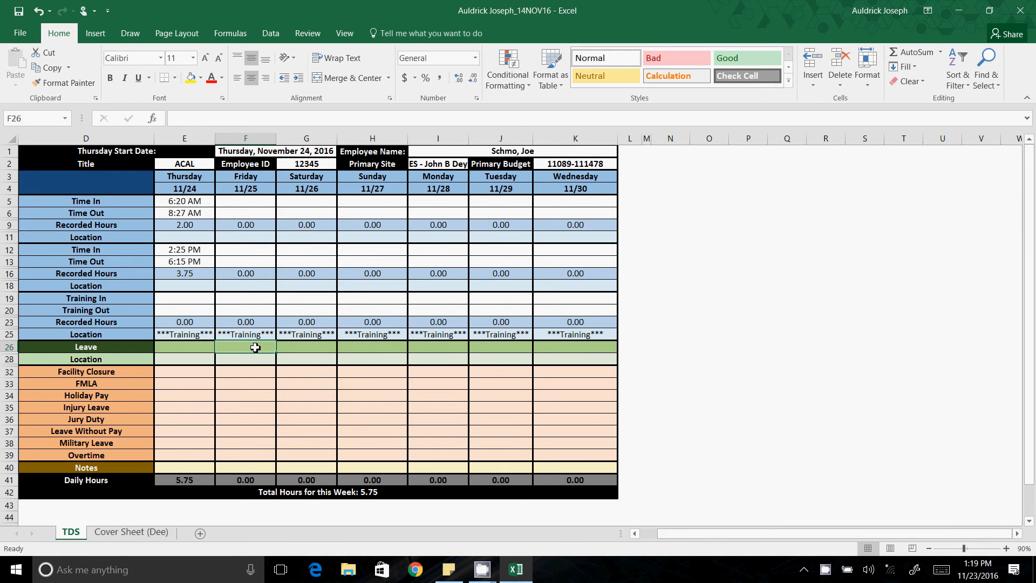
type("3>")
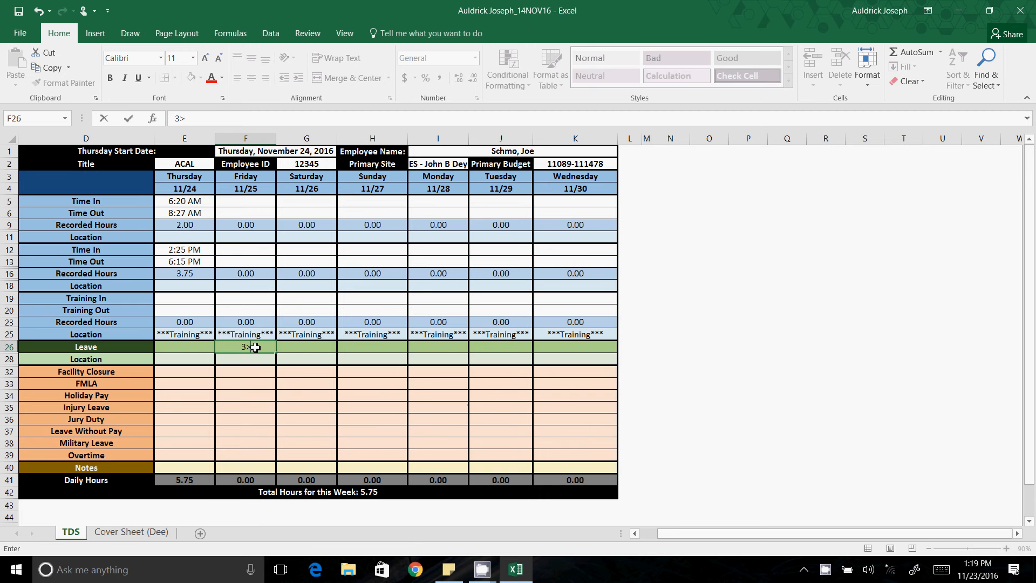
type("7")
key("Return")
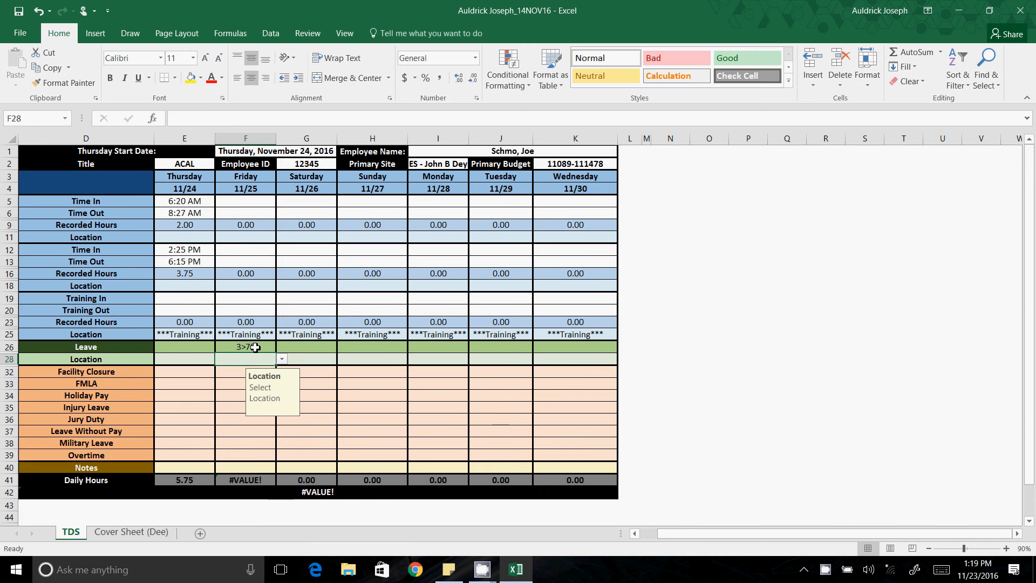
left_click(255, 347)
left_click(186, 118)
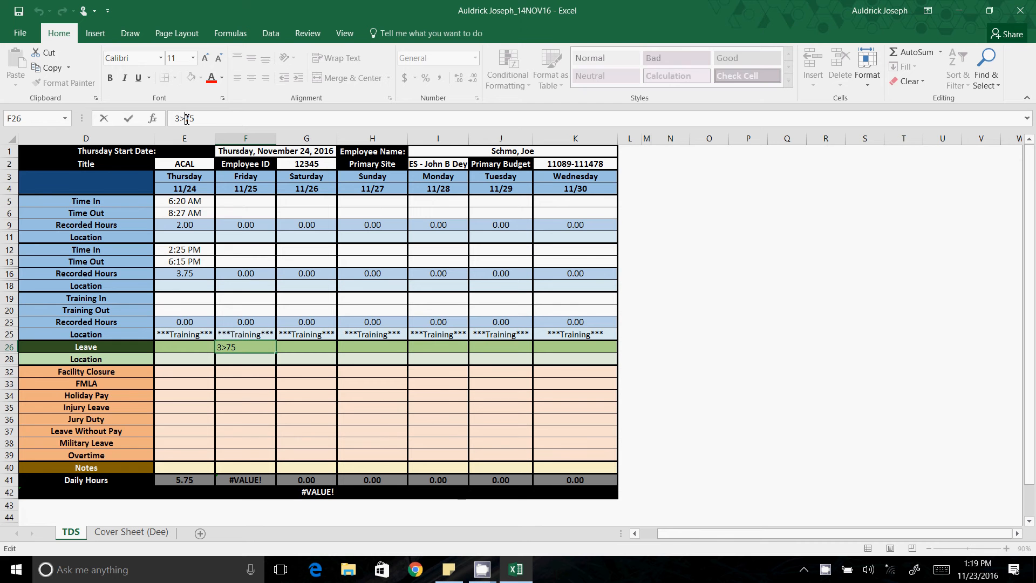
key("BackSpace")
type(".")
key("Return")
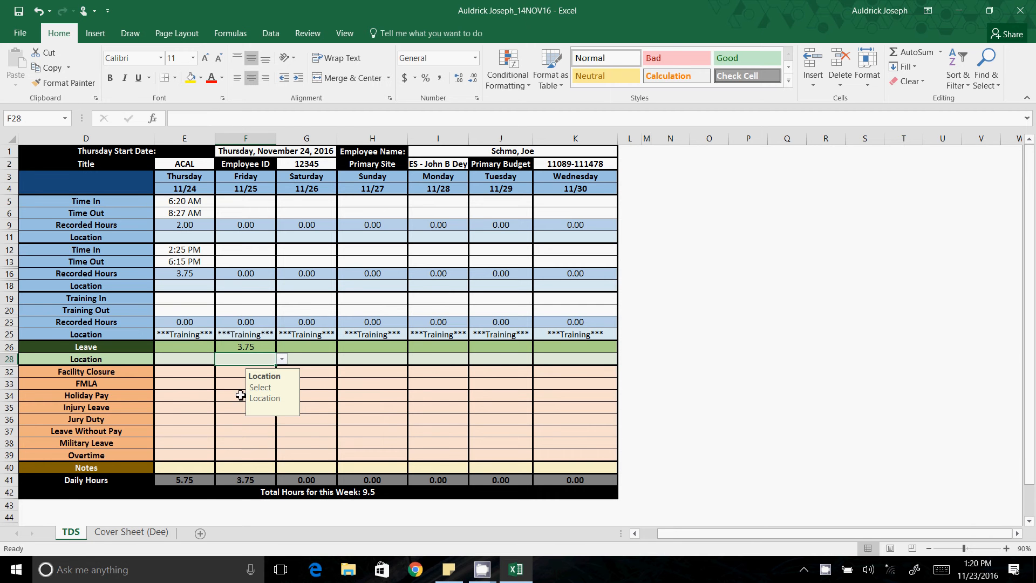
Add the note "Personal" in the Notes row for Friday 11/25
left_click(247, 480)
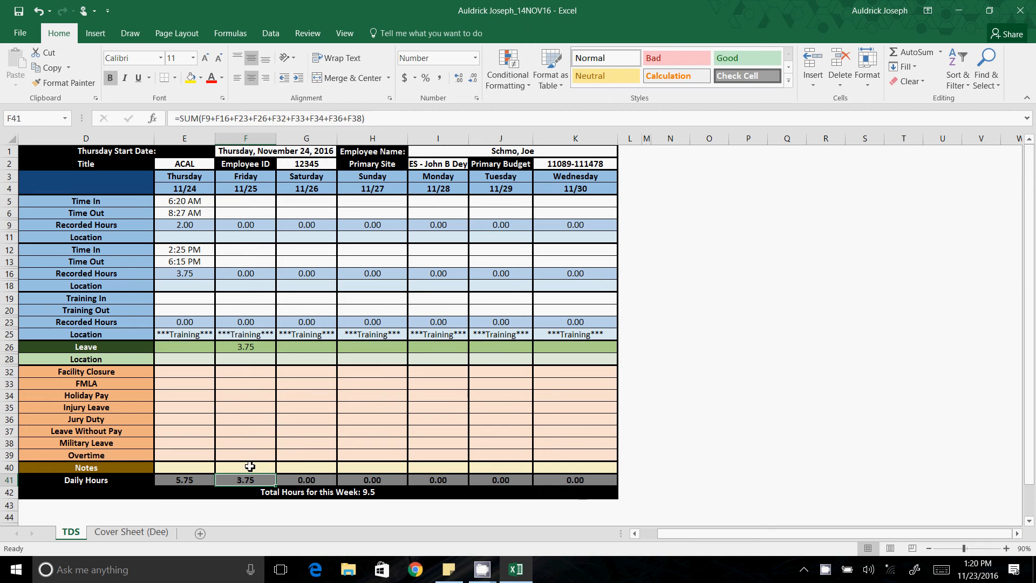
left_click(250, 466)
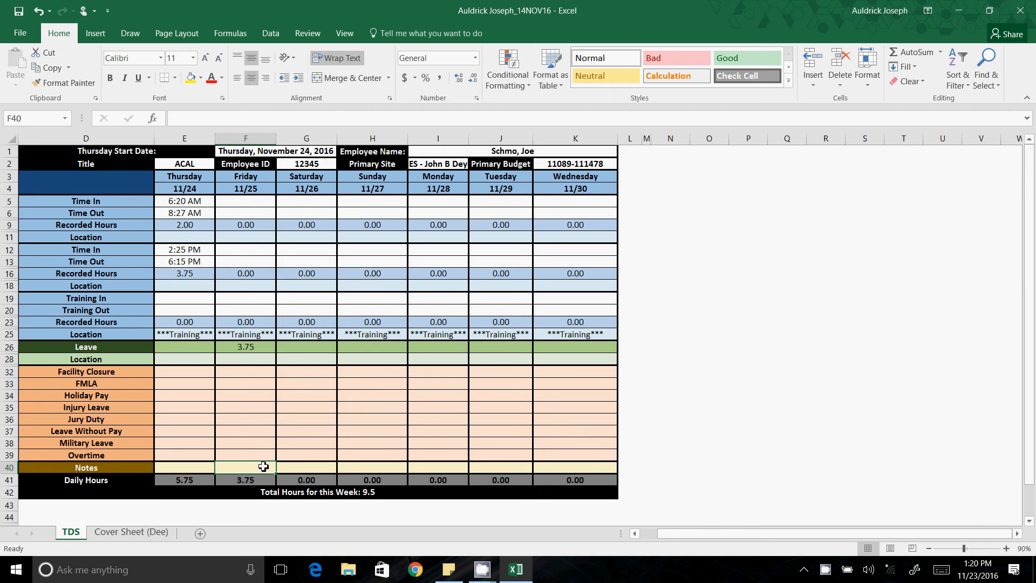
type("Person")
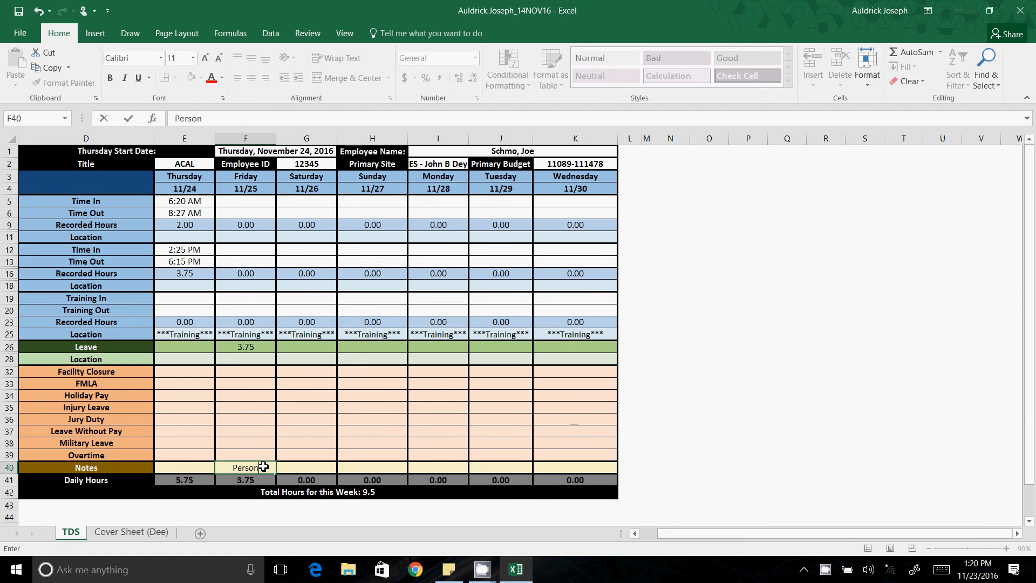
type("al")
key("Return")
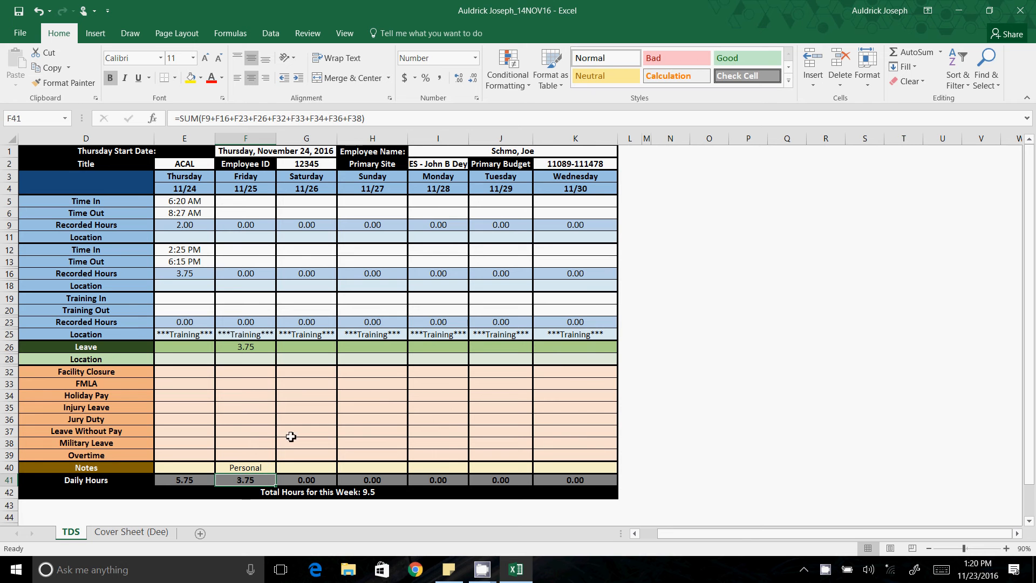
Enter Monday 11/28's first shift with Time In 6:20 AM and Time Out 8:30 AM
left_click(442, 204)
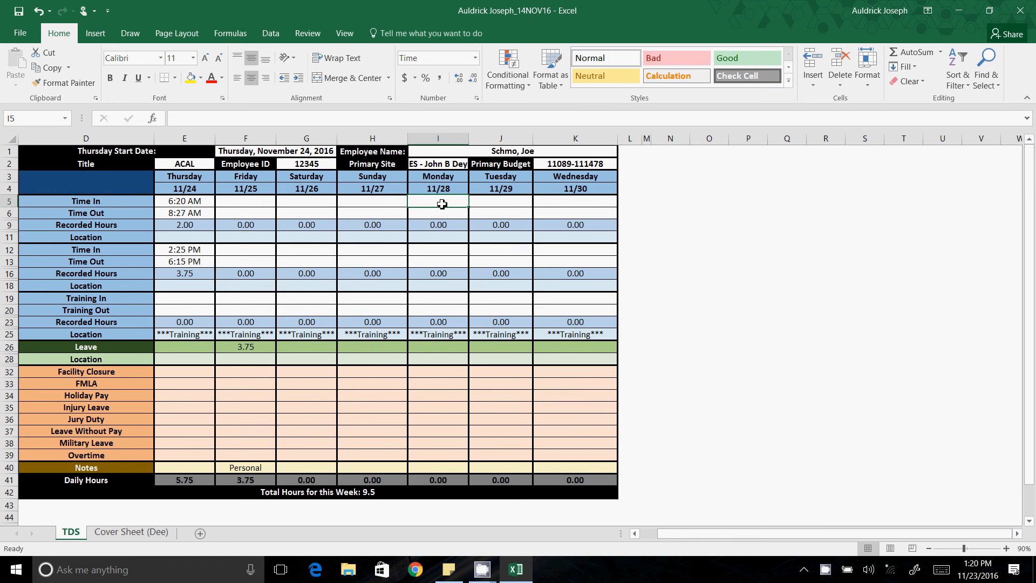
type("6:20")
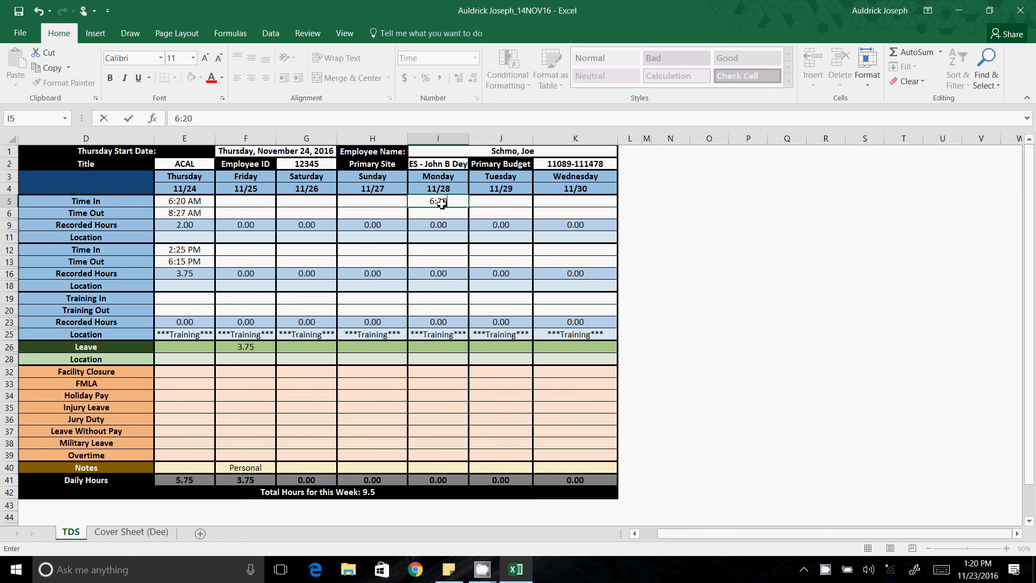
type(" am")
key("Return")
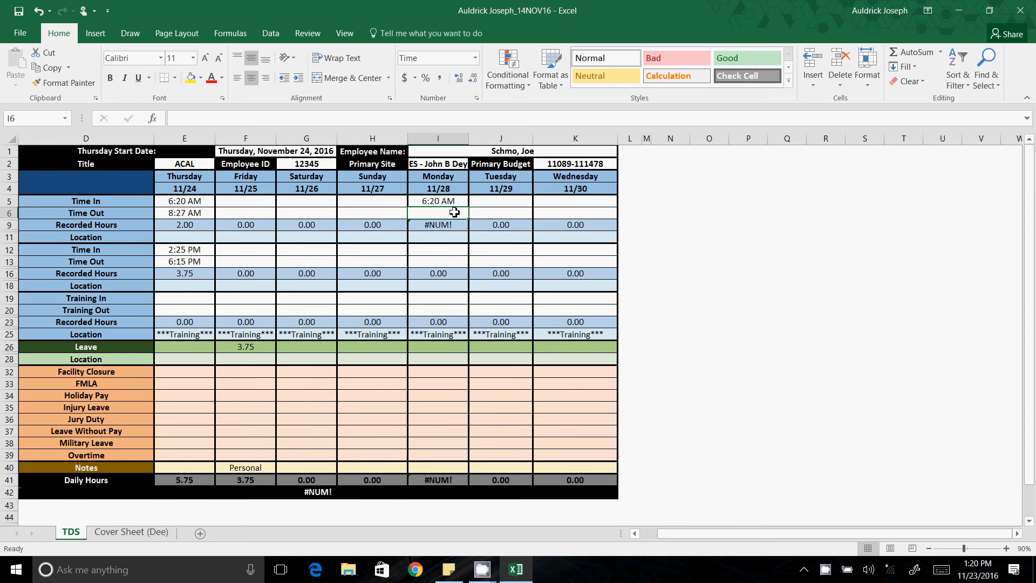
type("8:30")
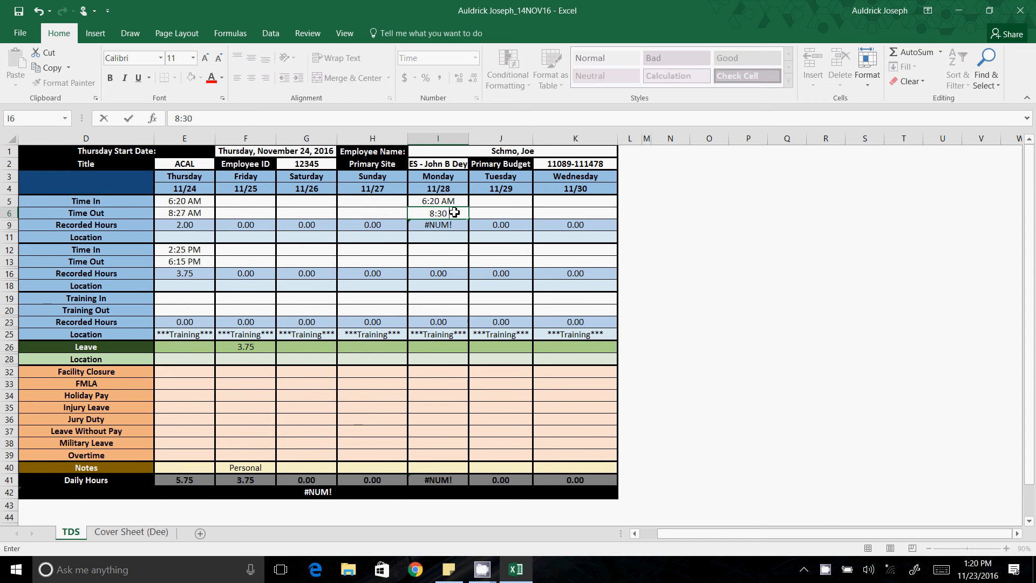
type(" am")
key("Return")
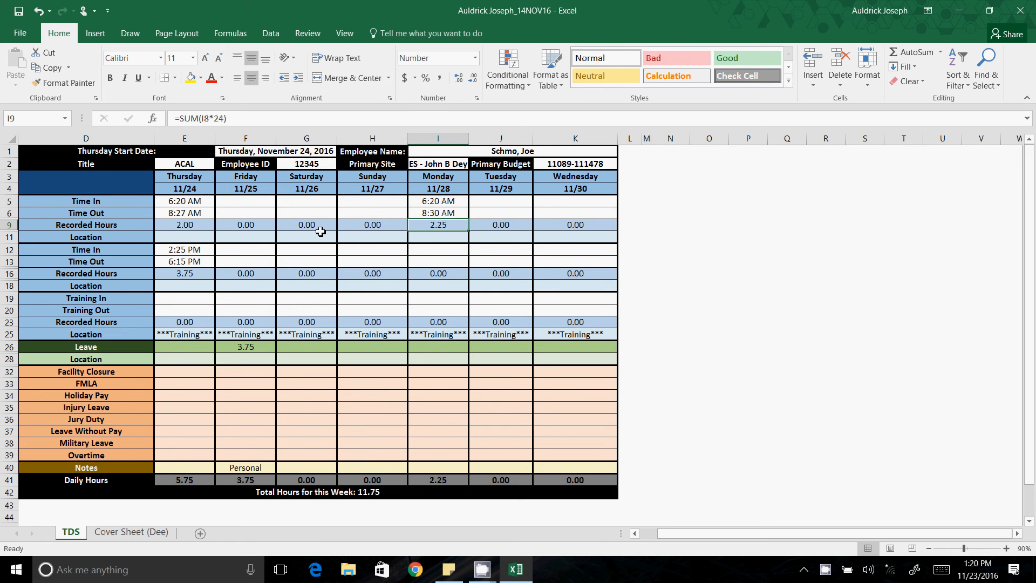
Set the Location for Monday 11/28's first shift to ES - Thalia and close the workbook with its changes saved
left_click(440, 237)
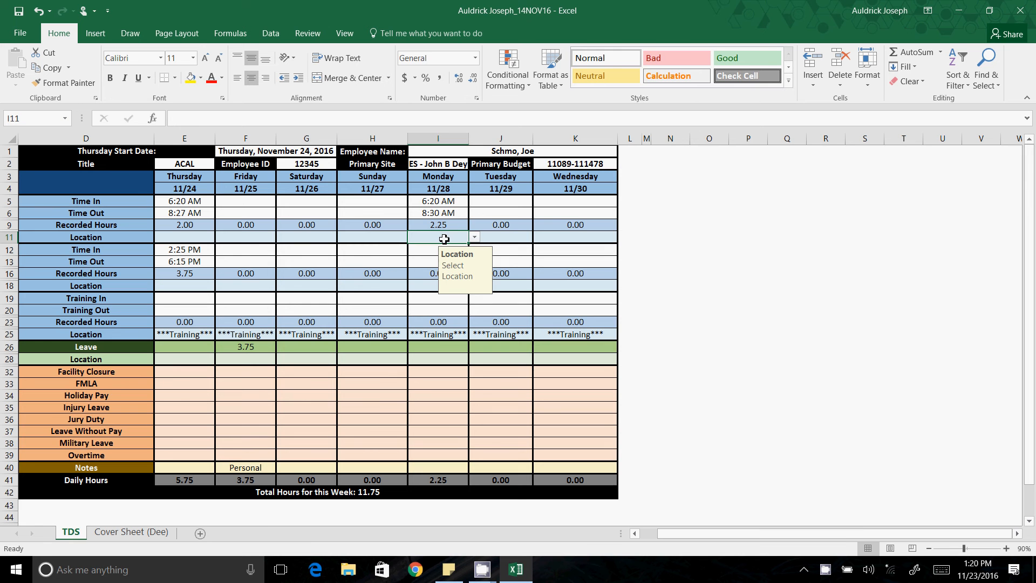
left_click(475, 237)
left_click_drag(476, 254, 476, 295)
left_click(448, 280)
key("Return")
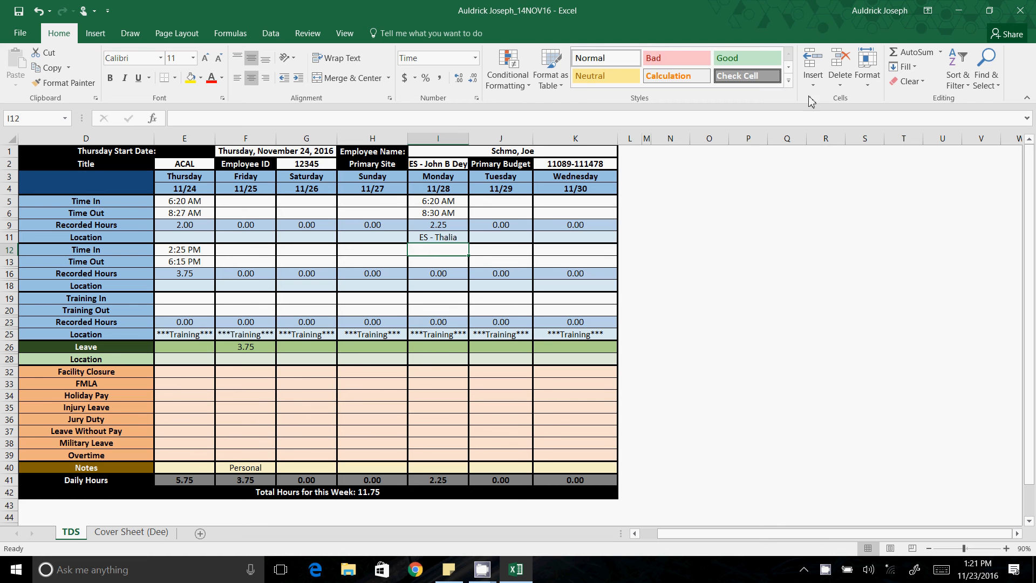
left_click(1019, 17)
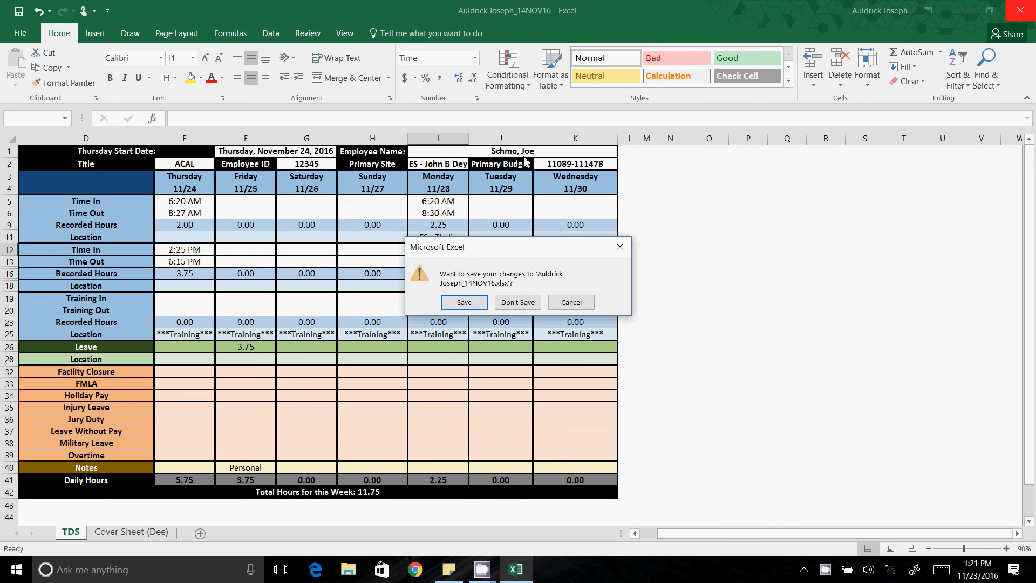
left_click(467, 306)
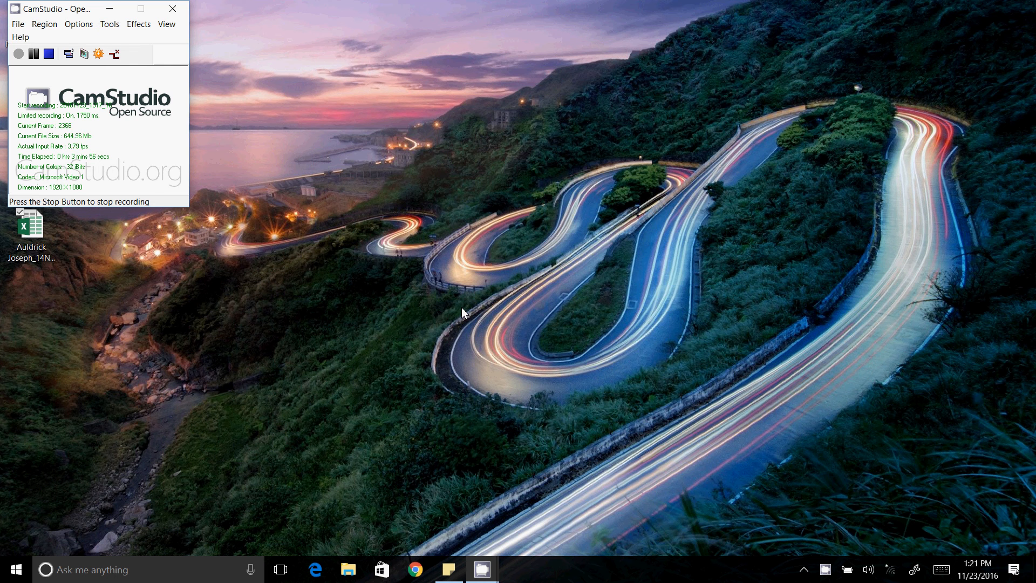
Reopen the timesheet workbook from the desktop and enter Monday 11/28's second shift with Time In 2:25 PM and Time Out 6:15 PM
double_click(31, 232)
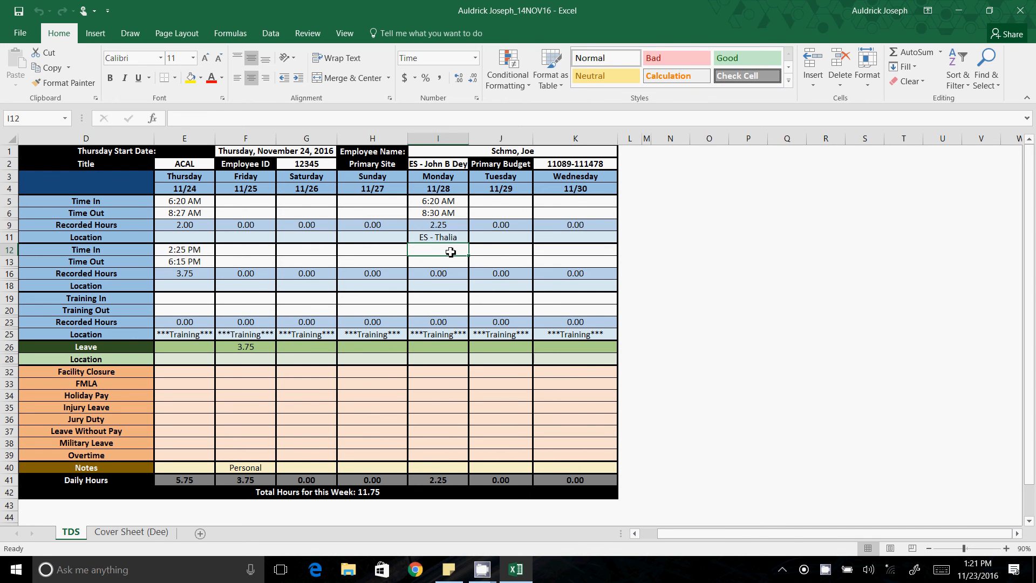
type("2:2")
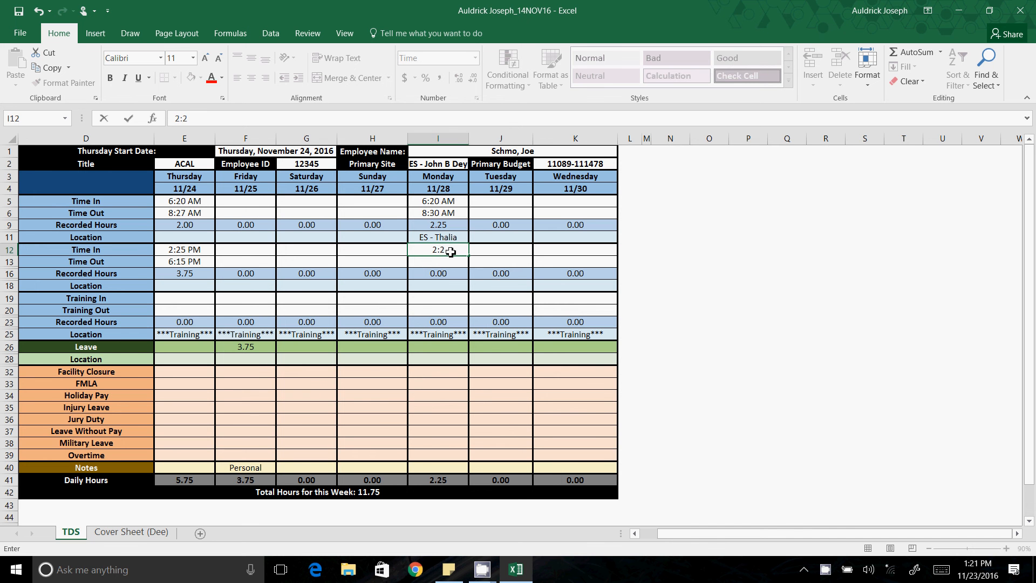
type("5")
key("Return")
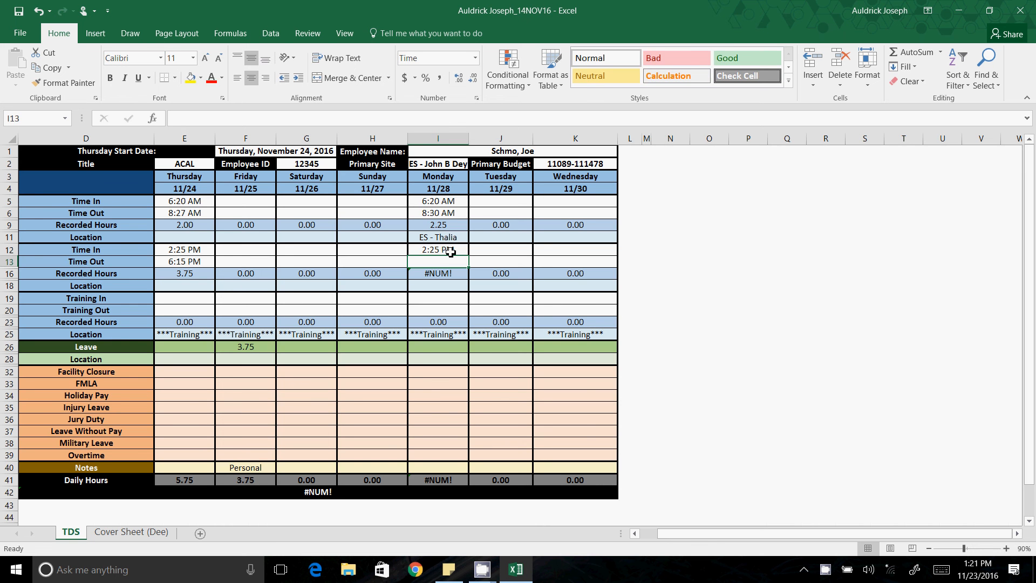
type("6:15")
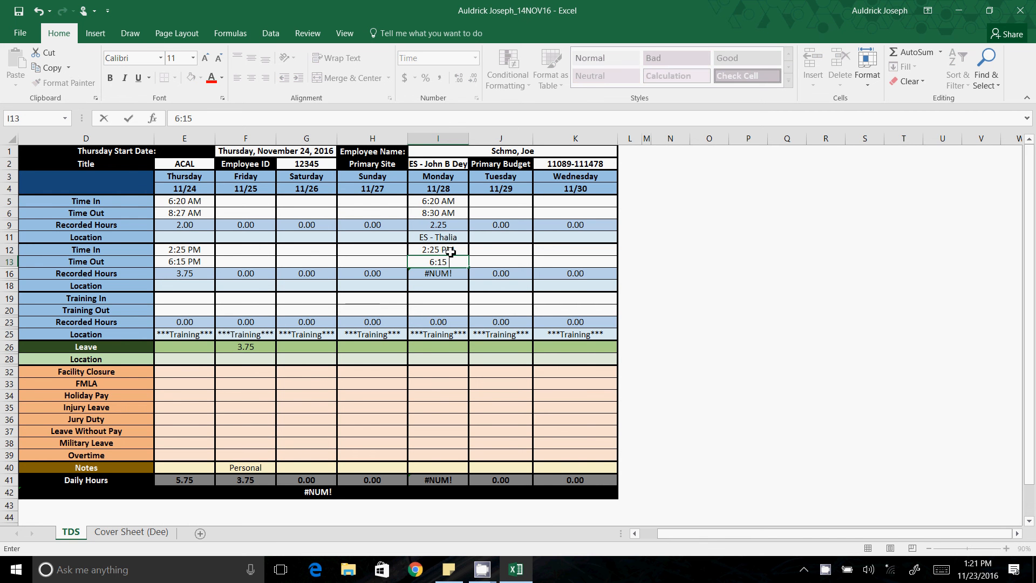
type(" PM")
key("Return")
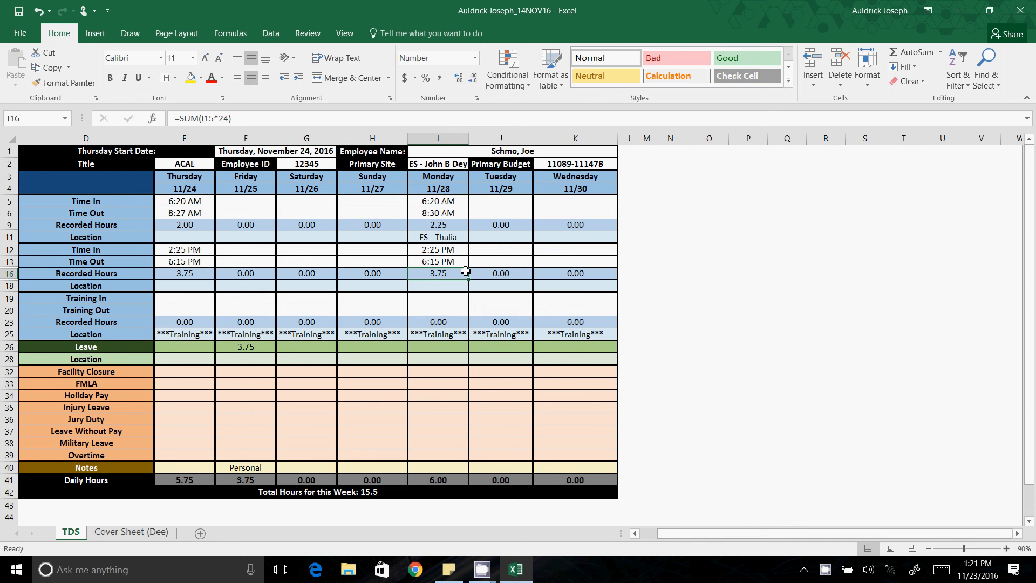
Enter Tuesday 11/29's second shift with Time In 2:25 PM and Time Out 6:49 PM
left_click(492, 253)
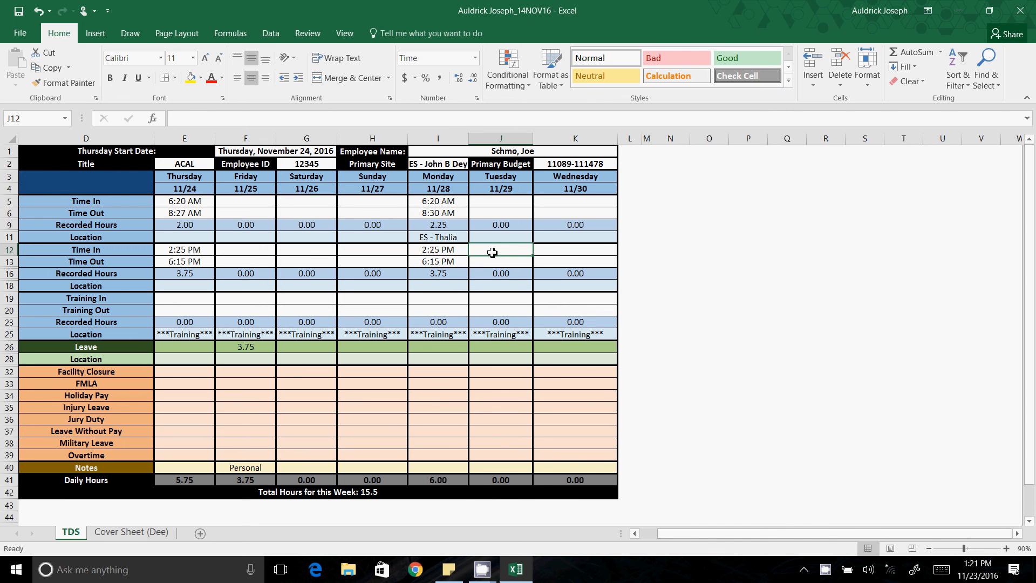
type("2:25")
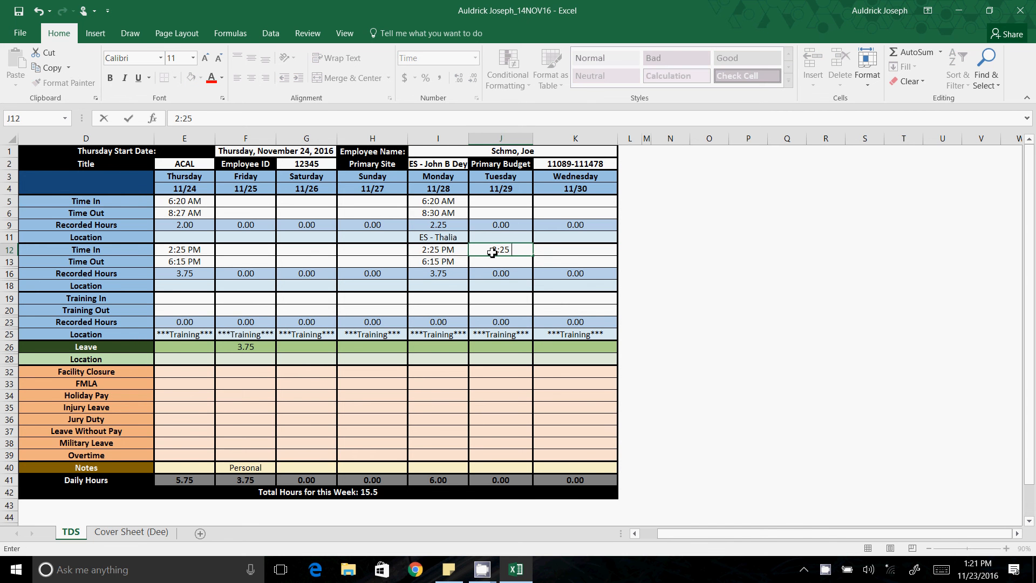
type(" PM")
key("Return")
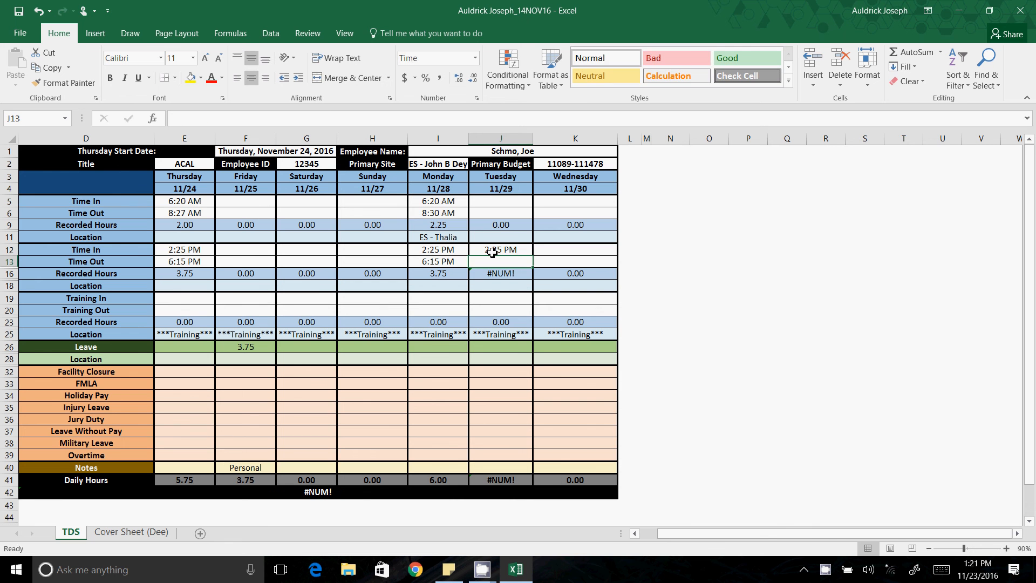
type("6:")
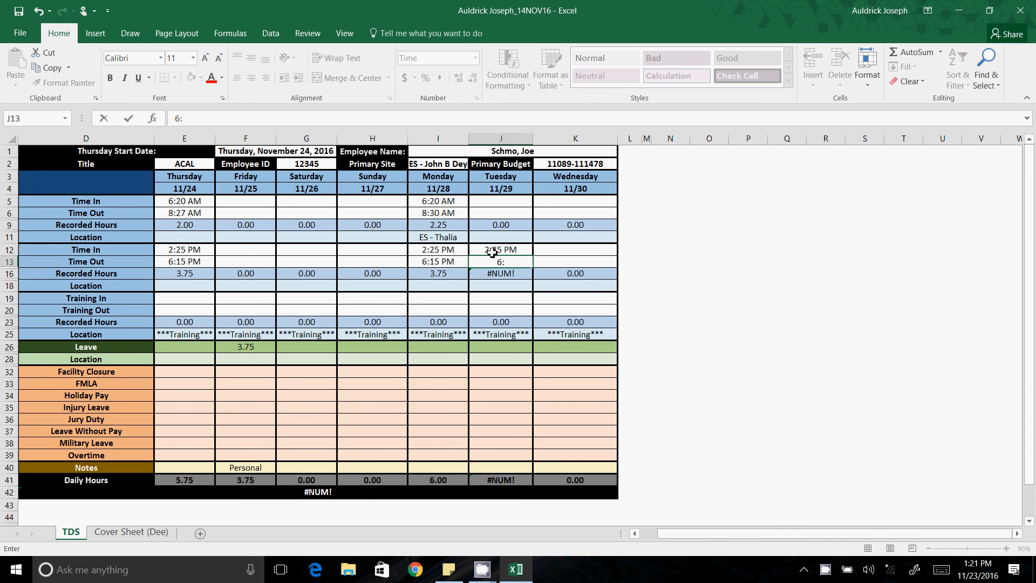
type("49 PM")
key("Return")
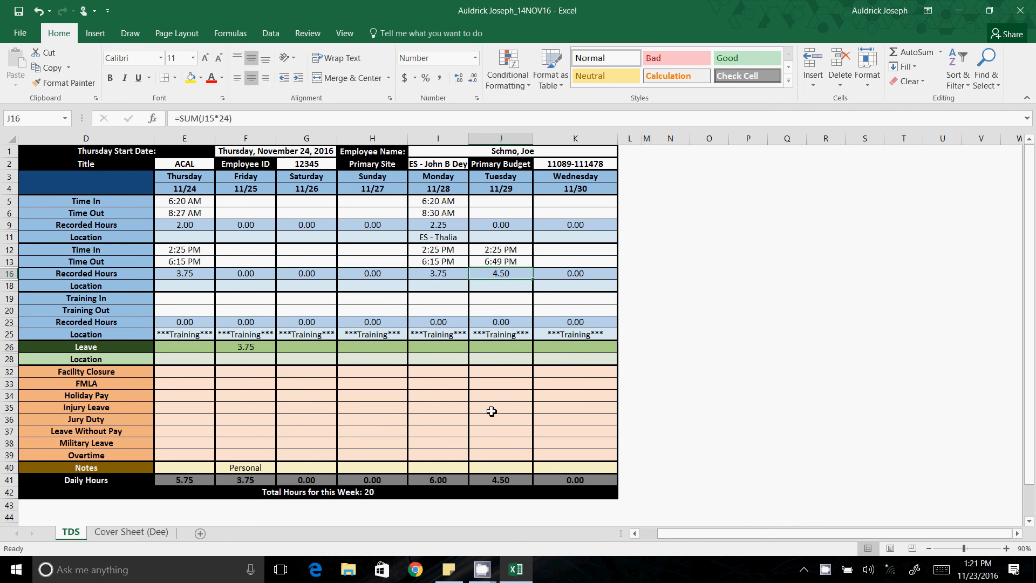
Add the note "Late Pickup" in the Notes row for Tuesday 11/29
left_click(493, 469)
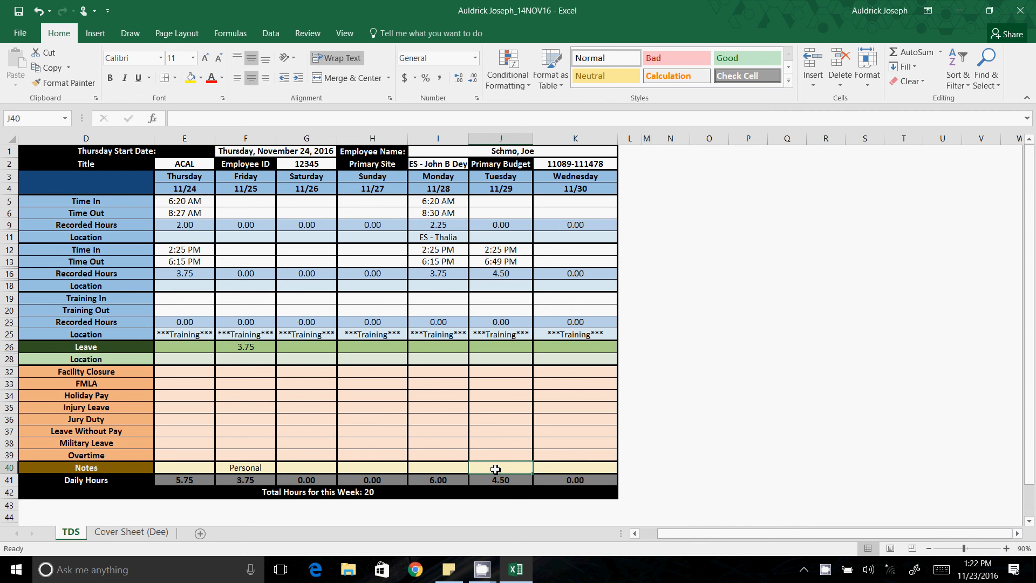
type("Late")
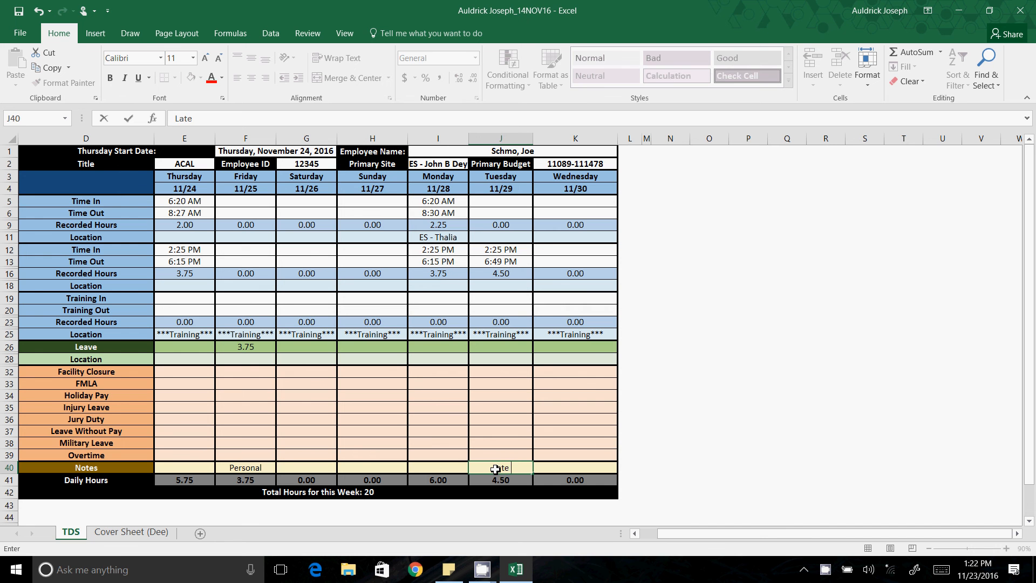
type(" Pickup")
key("Return")
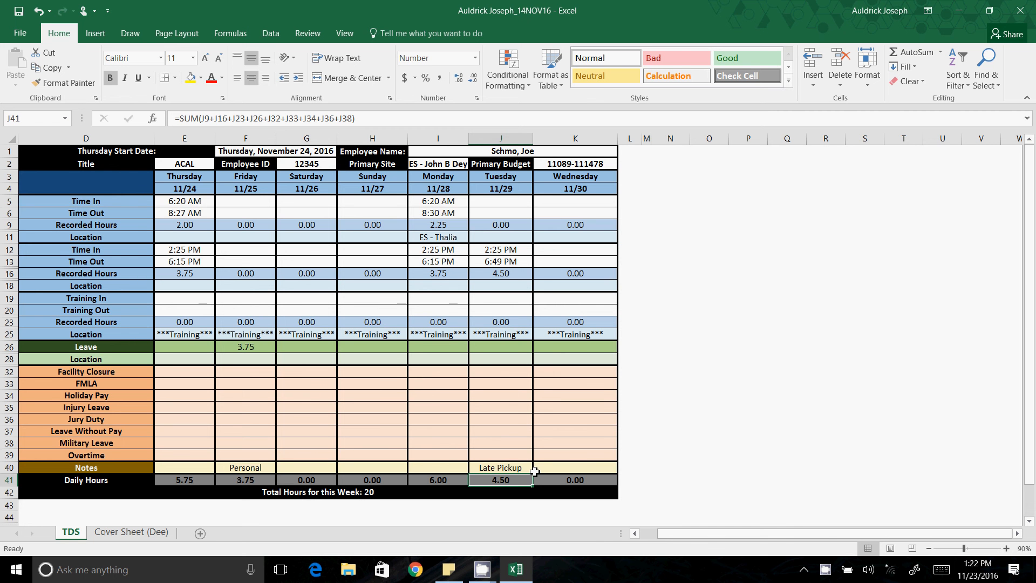
mouse_move(492, 573)
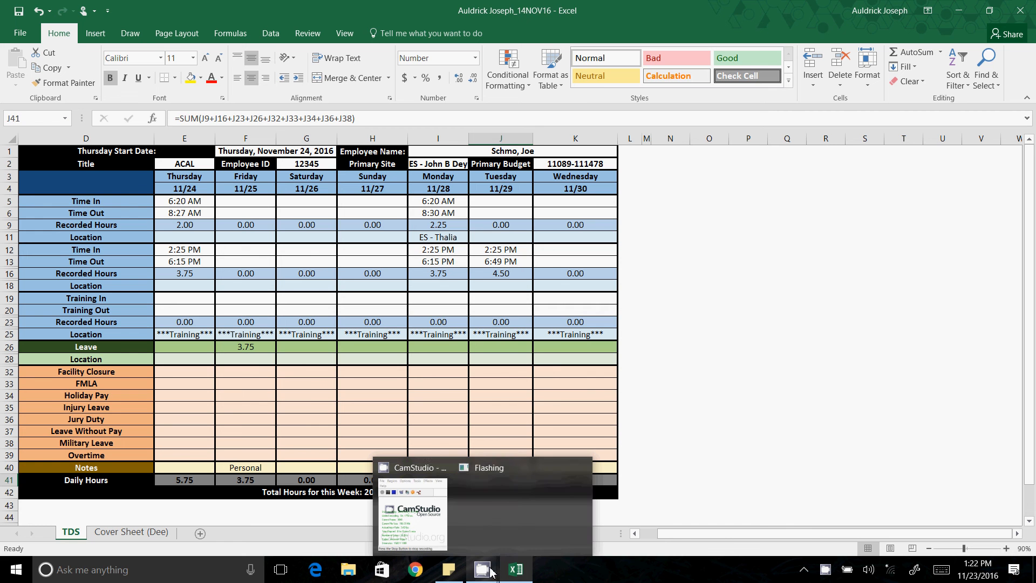
left_click(424, 487)
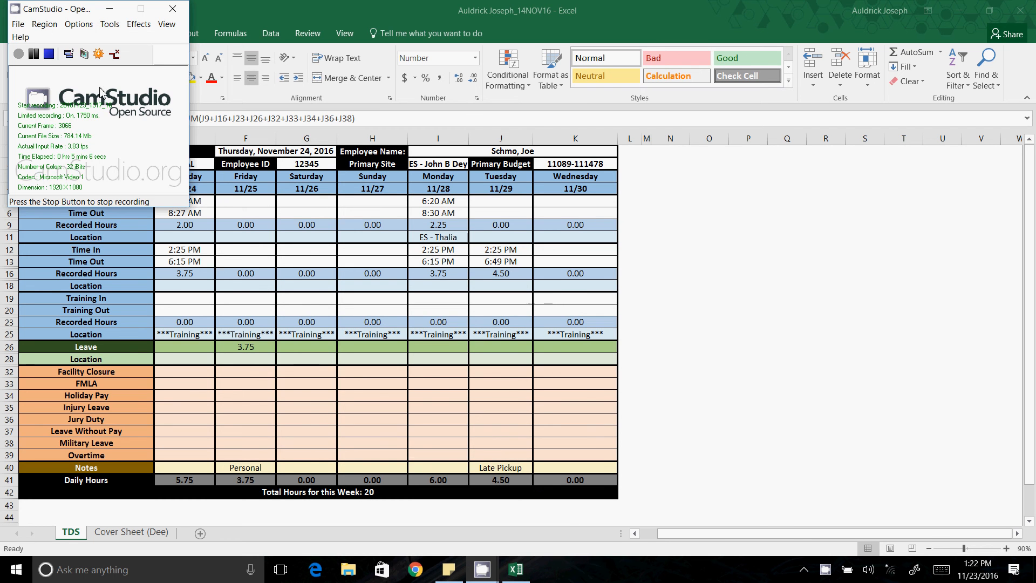